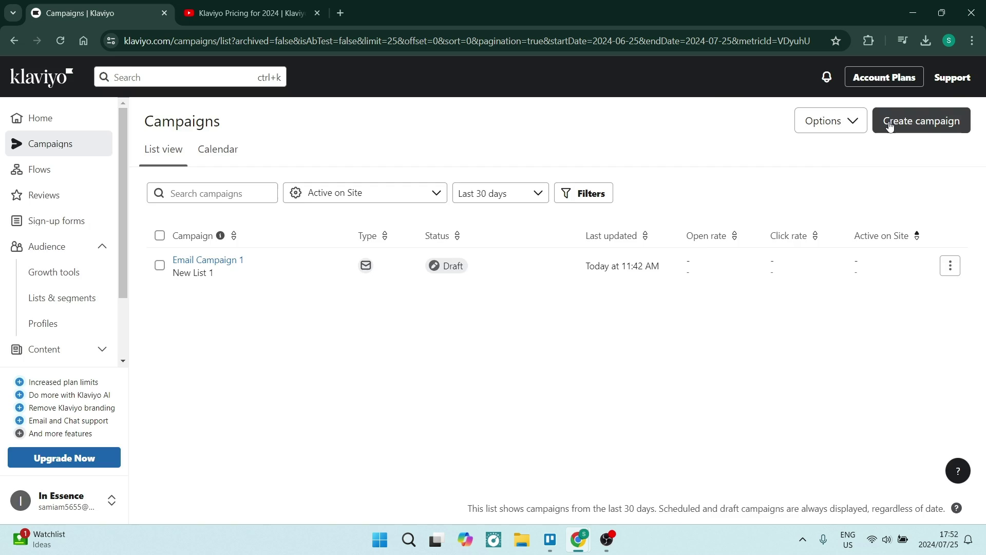
Step: Create an email campaign keeping the default name, draft date and Email type
left_click(890, 125)
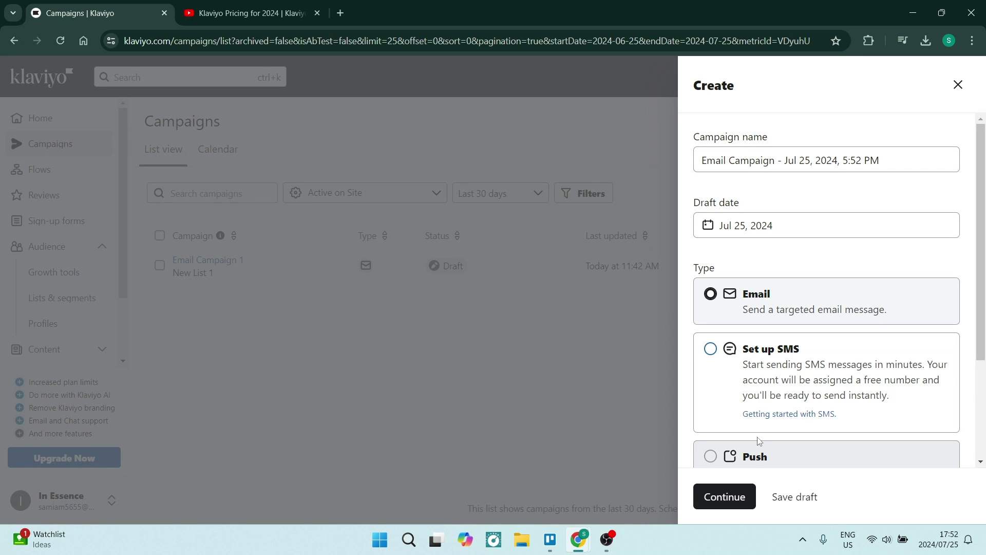
left_click(725, 496)
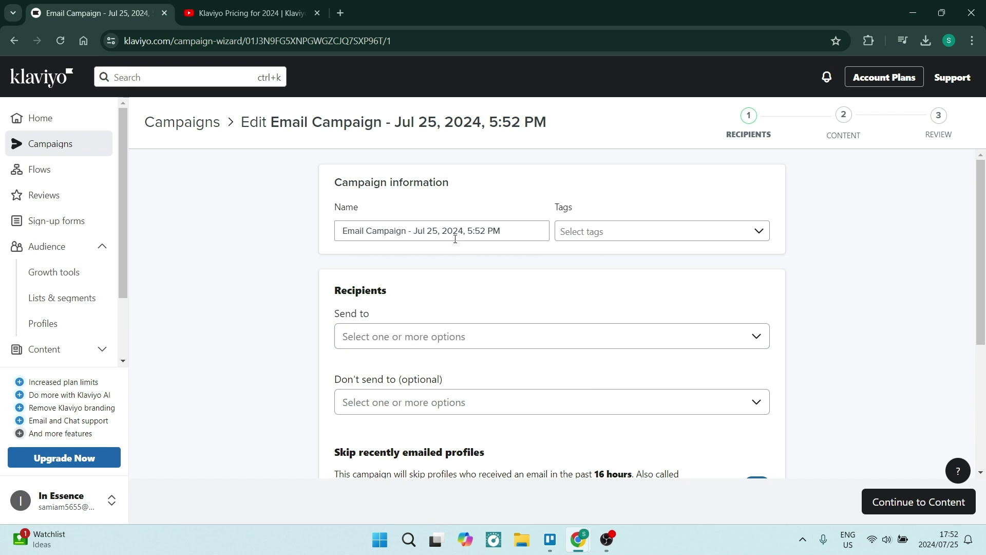
scroll(494, 293, "down", 1)
Step: Choose Awesome List as the campaign recipients and continue to the content step
left_click(497, 274)
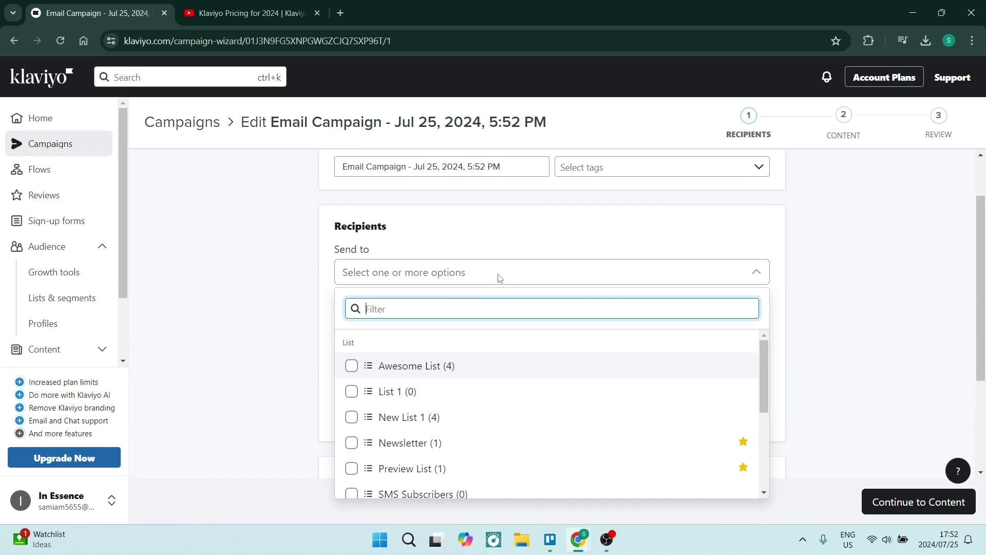
left_click(447, 367)
left_click(273, 331)
scroll(540, 347, "down", 3)
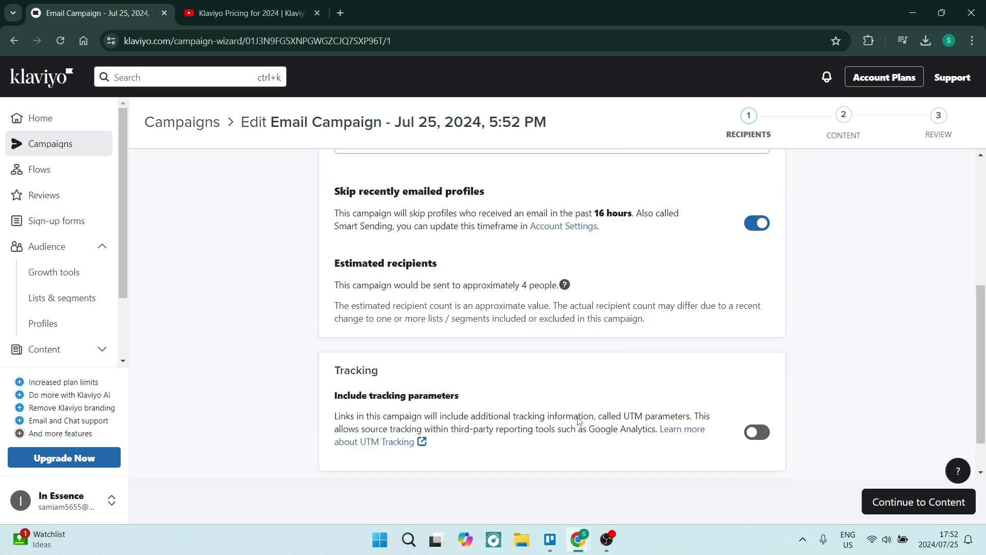
scroll(694, 385, "down", 1)
left_click(887, 502)
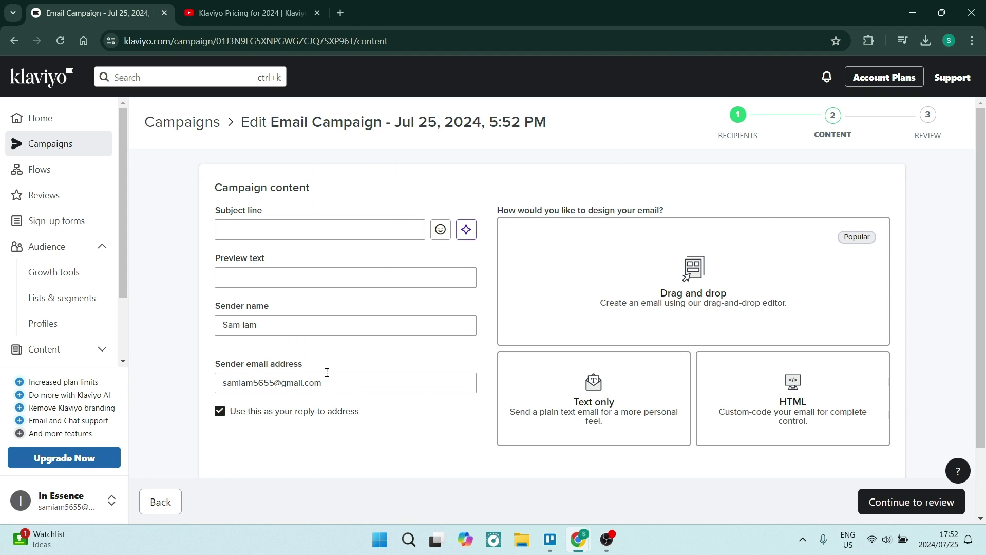
Step: Set the subject line to 'Welcome' using the autocomplete suggestion
left_click(280, 230)
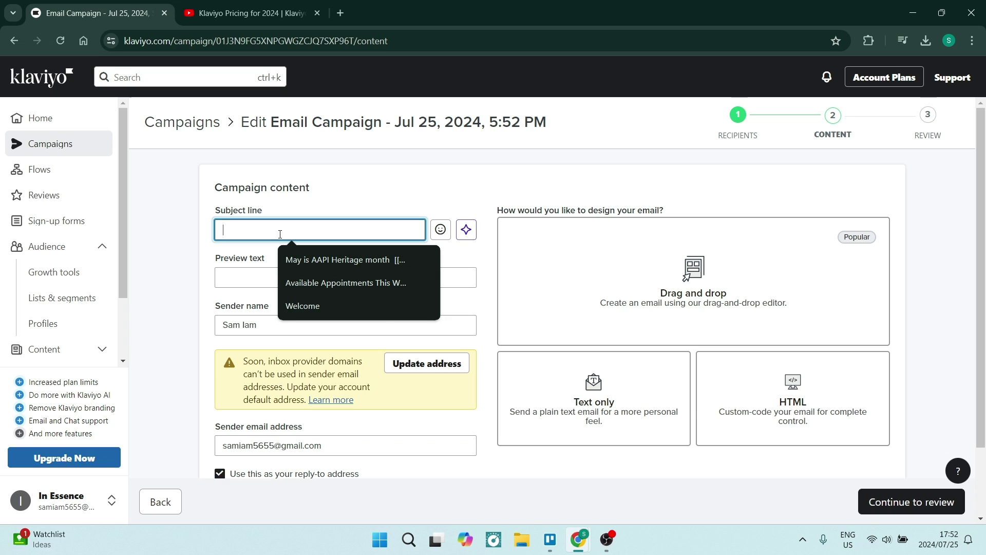
type("Welcom")
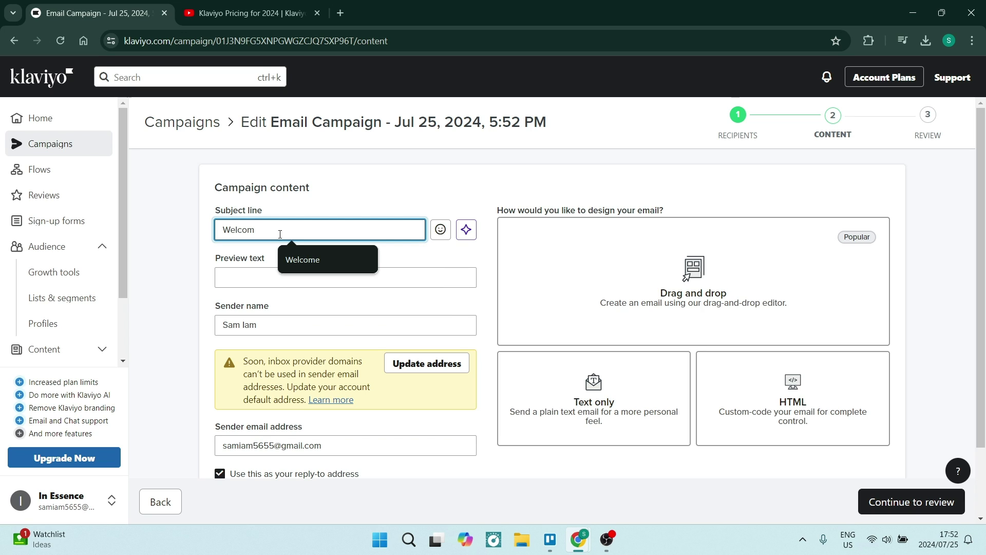
type("e")
left_click(183, 273)
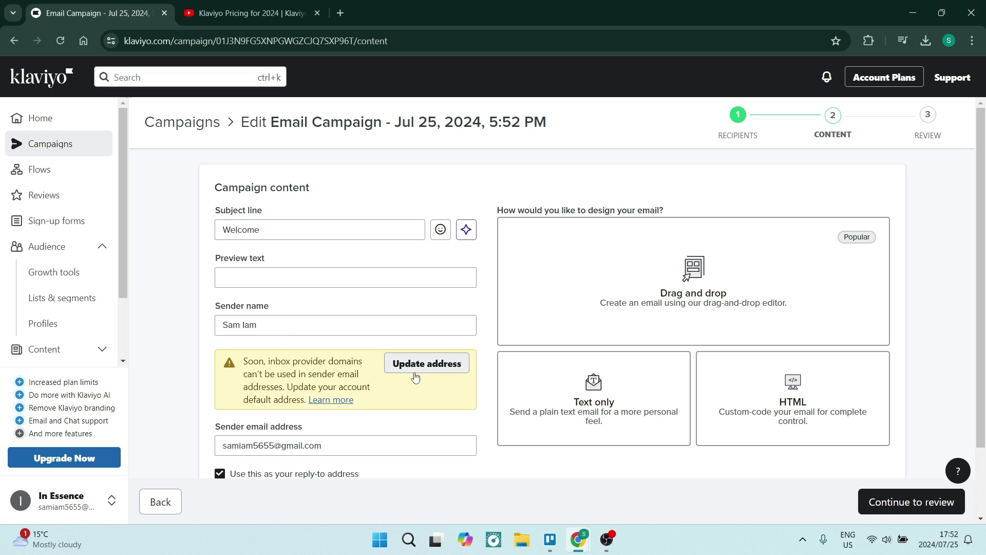
Step: Pick the drag-and-drop editor and use the 'Sale - Summer' template
left_click(646, 307)
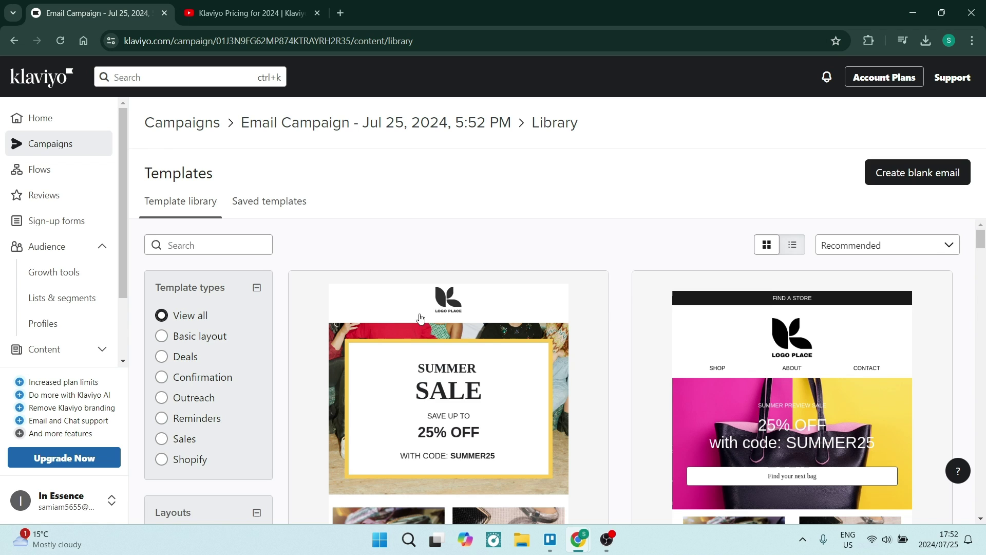
scroll(421, 319, "down", 1)
left_click(458, 336)
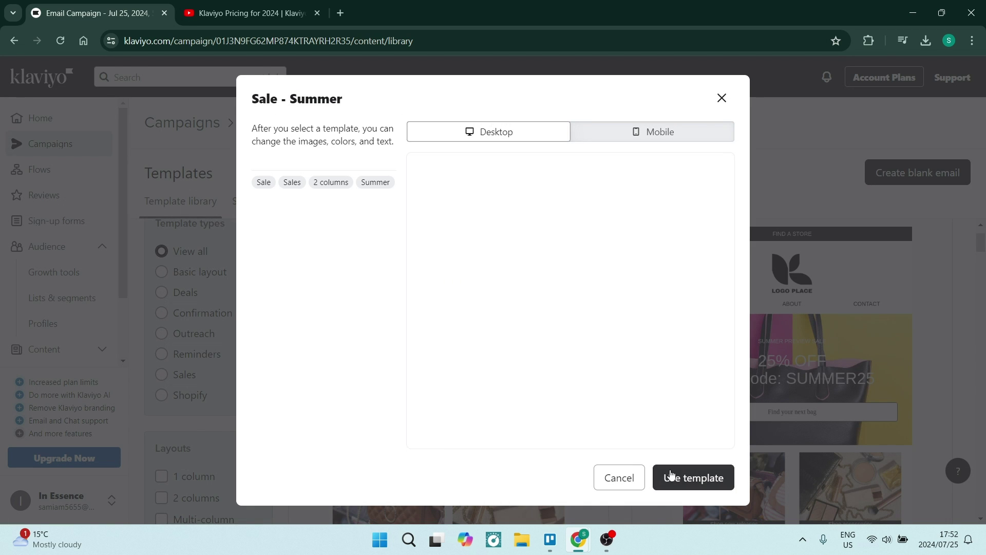
left_click(694, 478)
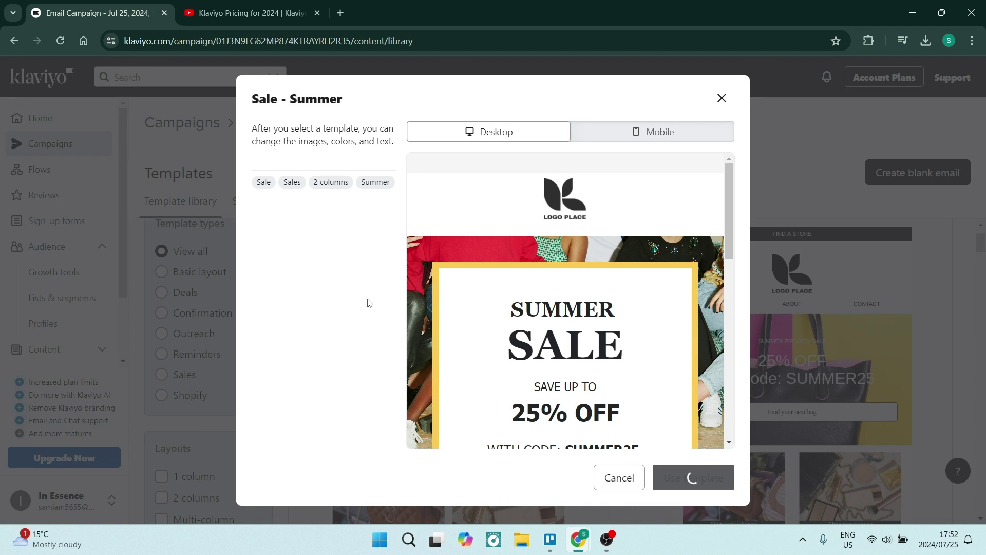
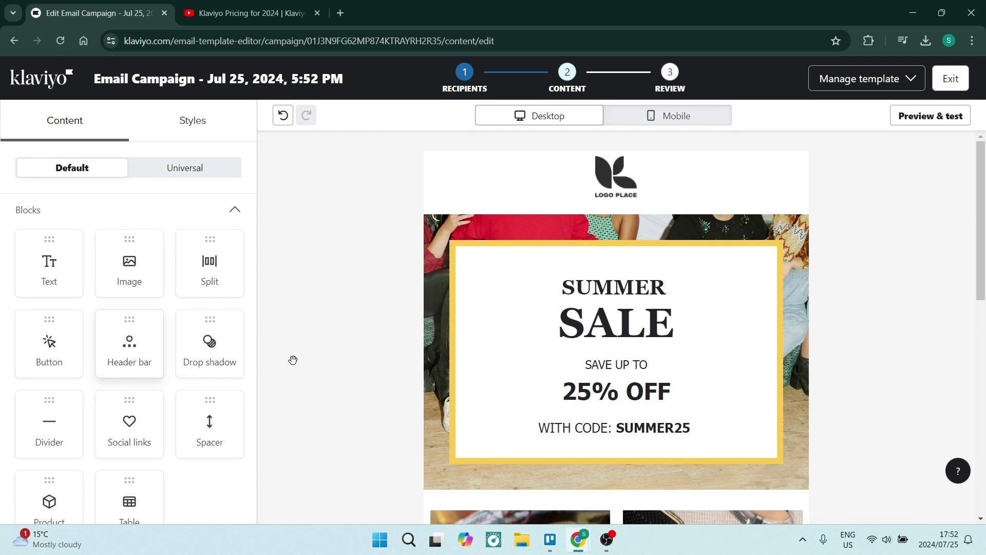
scroll(293, 354, "down", 1)
mouse_move(49, 261)
left_mouse_down()
mouse_move(216, 353)
mouse_move(553, 448)
left_mouse_up()
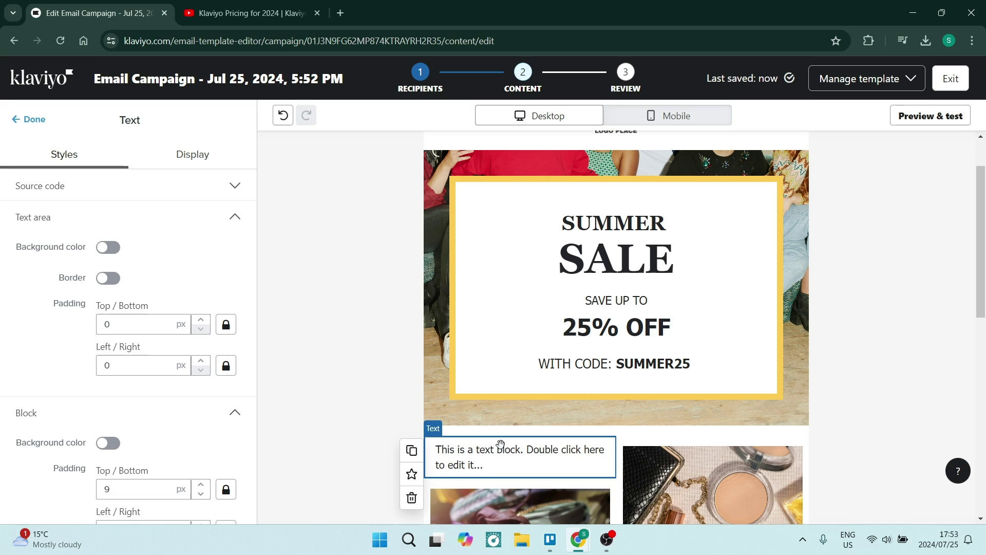
Step: Select the placeholder wording in the new block below the Summer Sale banner for editing
double_click(498, 464)
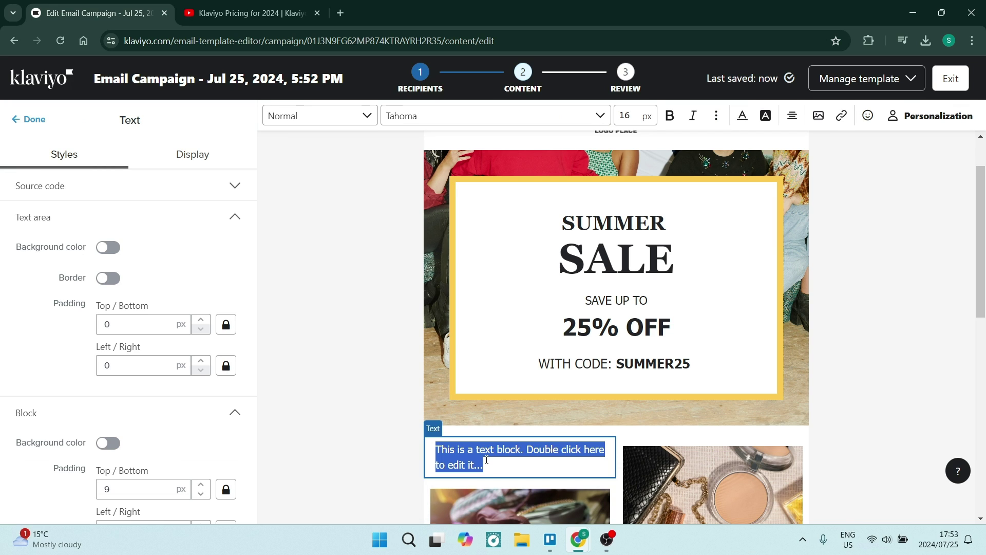
type("V")
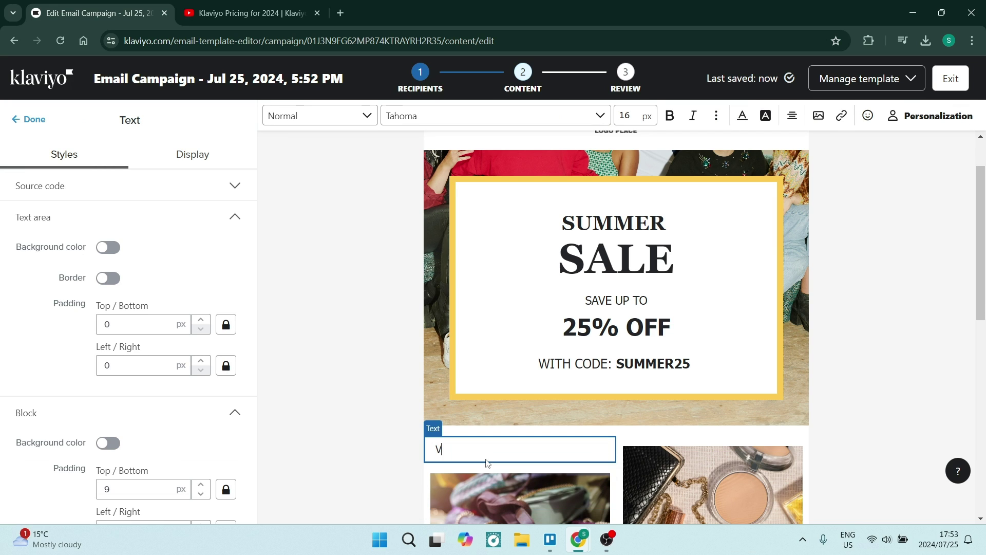
type("ideo Block")
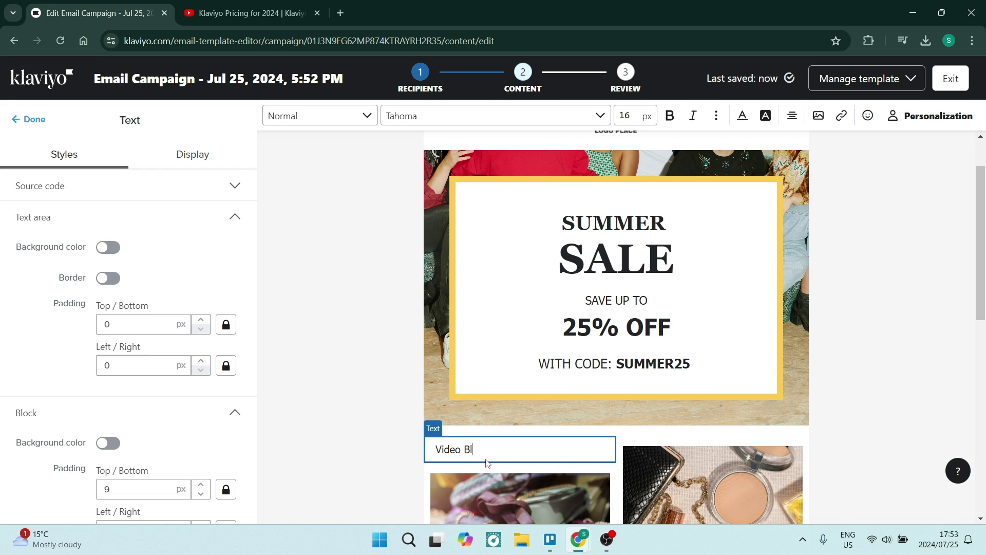
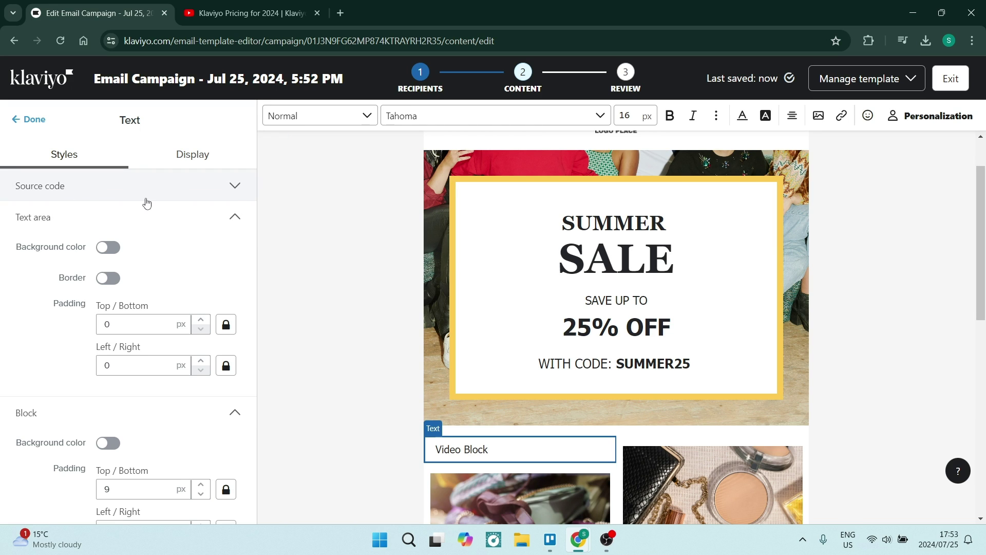
Step: Switch to the 'Klaviyo Pricing for 2024' YouTube video tab
left_click(247, 14)
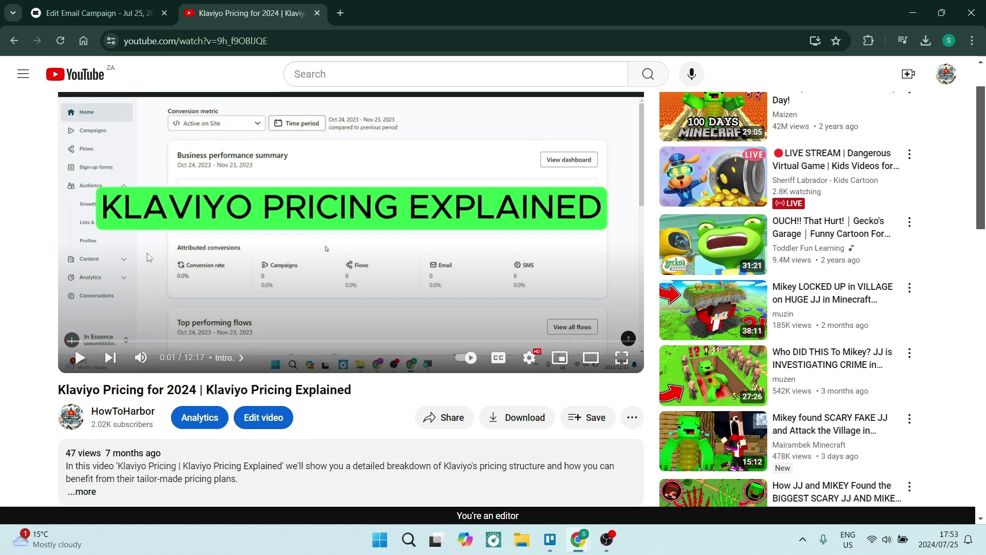
scroll(347, 270, "up", 1)
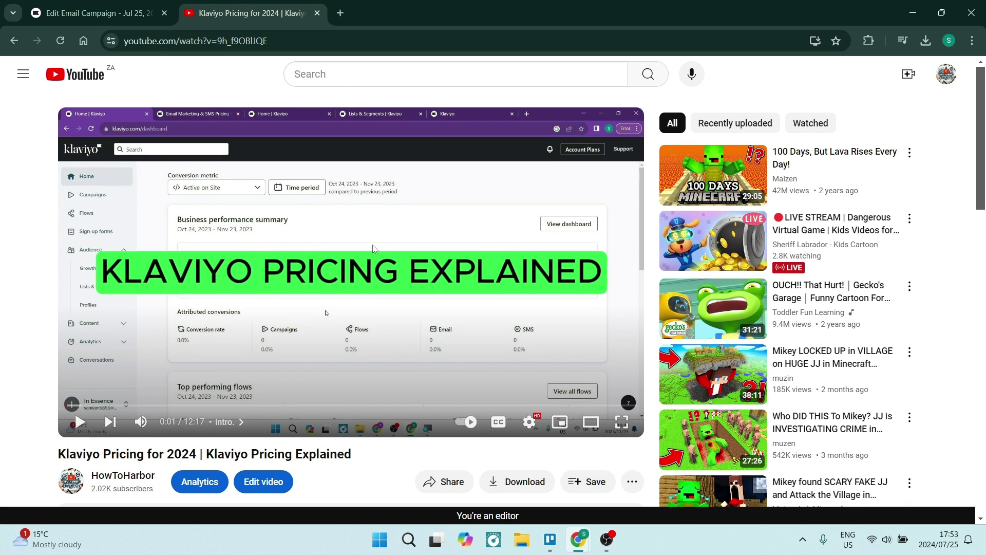
scroll(380, 247, "down", 2)
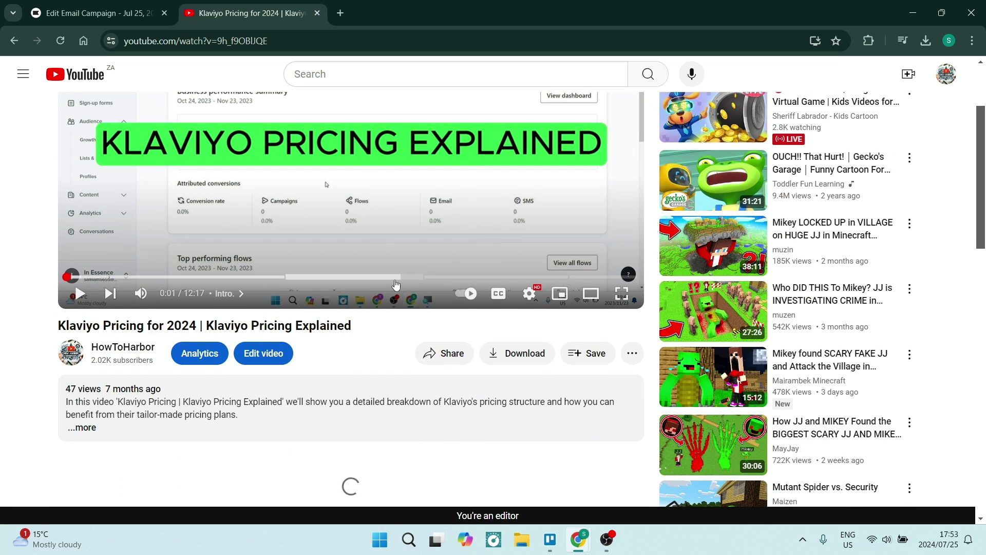
Step: Bring up the Share options for the Klaviyo Pricing for 2024 video
left_click(443, 353)
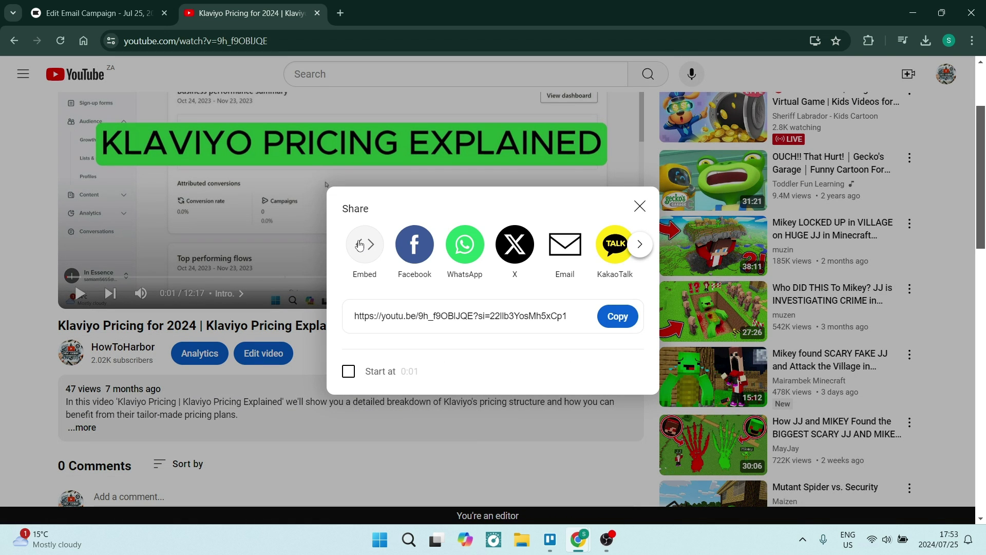
Step: Copy the video's iframe embed code and return to the Klaviyo Edit Email Campaign tab
left_click(365, 244)
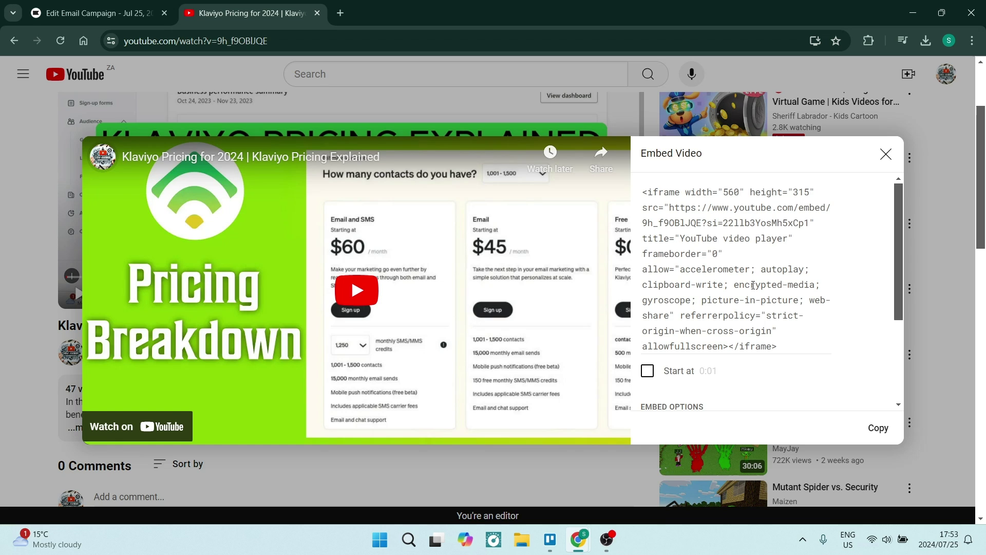
left_click(878, 427)
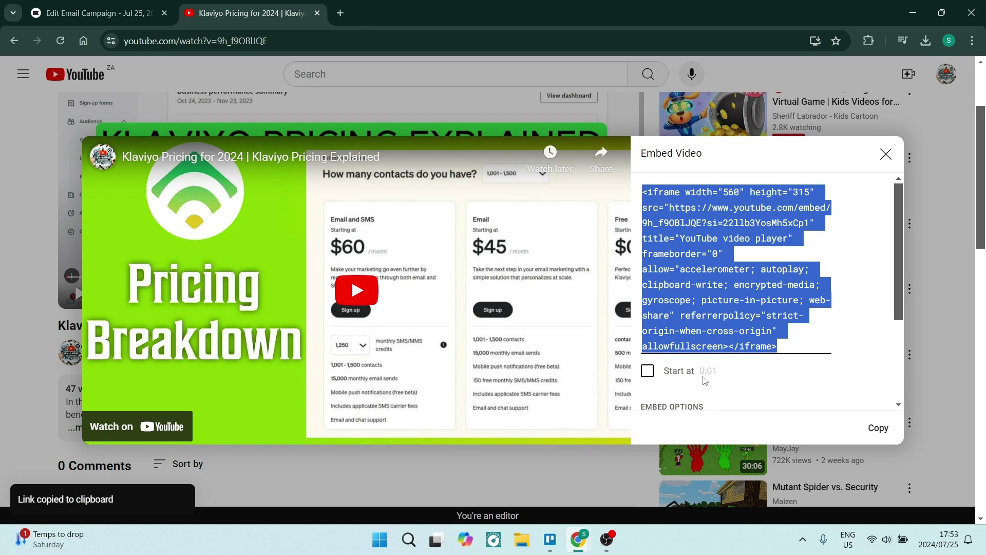
scroll(679, 377, "down", 3)
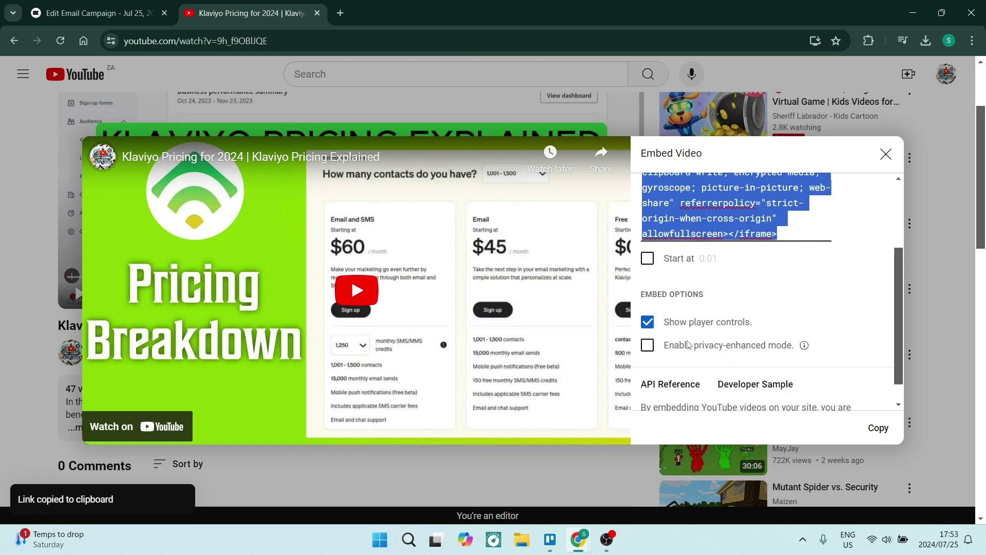
scroll(692, 334, "down", 1)
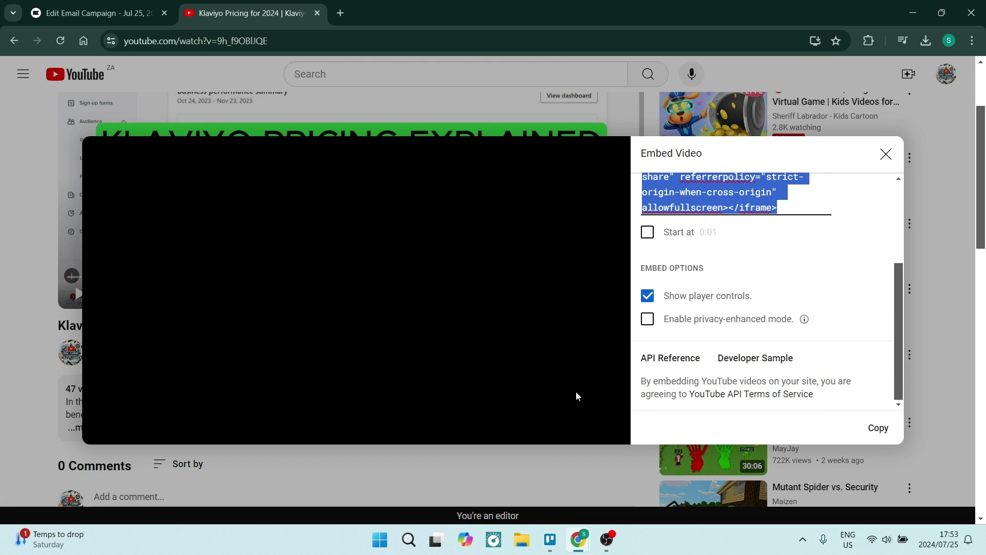
left_click(106, 13)
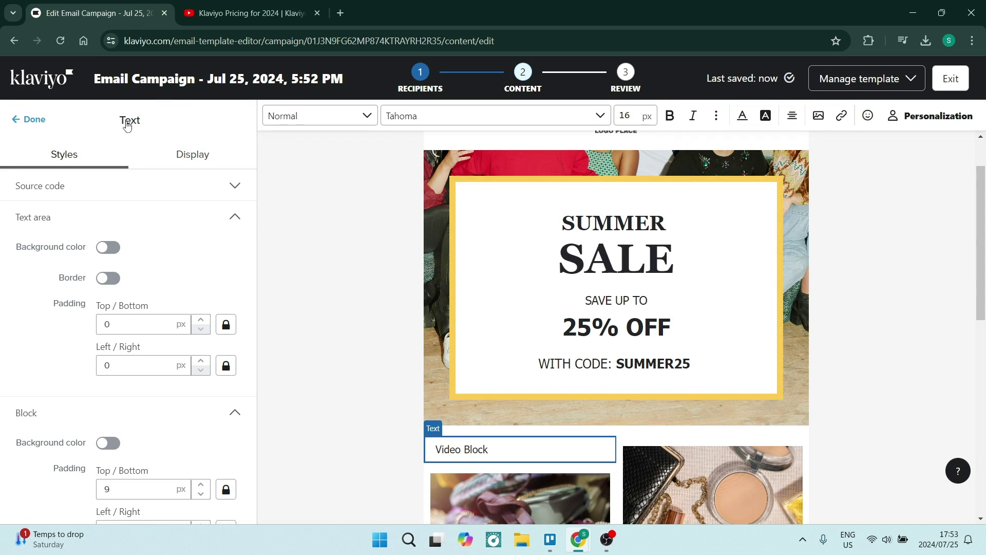
Step: Paste the YouTube iframe on a new line after the Video Block div in its source code, and apply
left_click(218, 189)
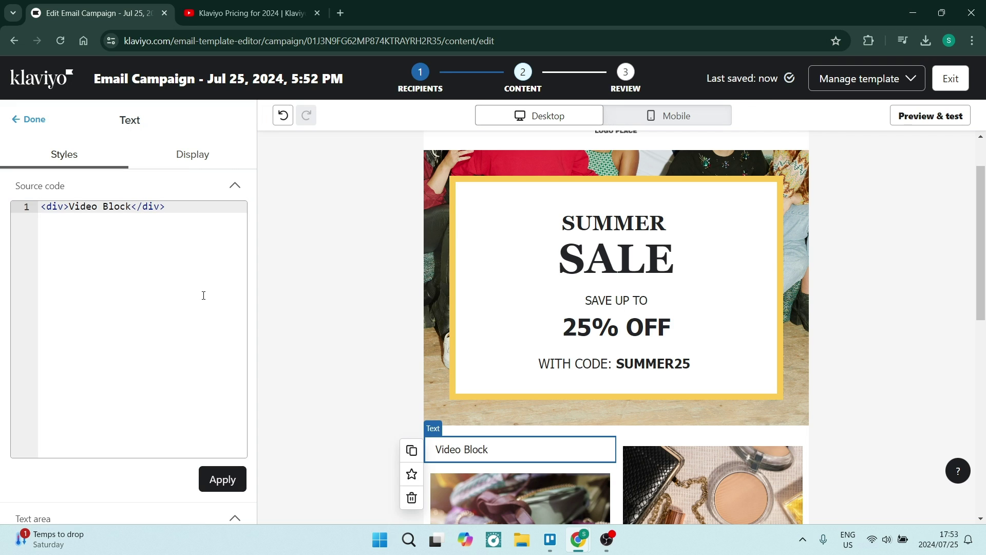
key("Return")
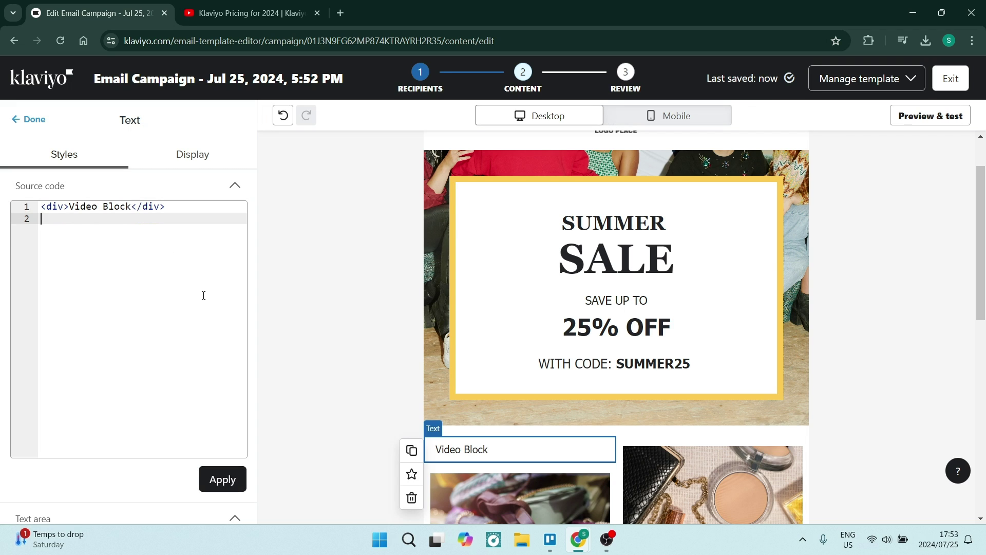
key("ctrl+v")
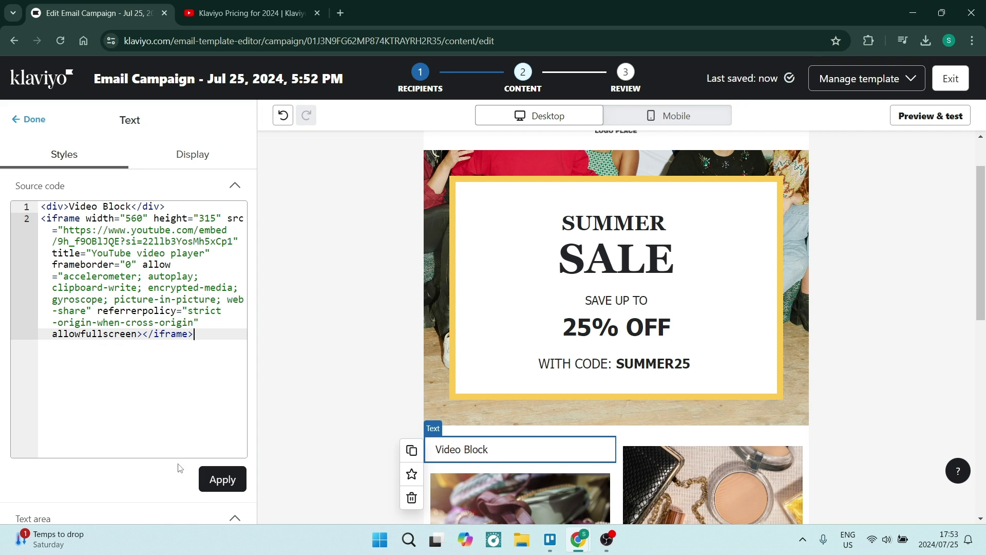
left_click(222, 479)
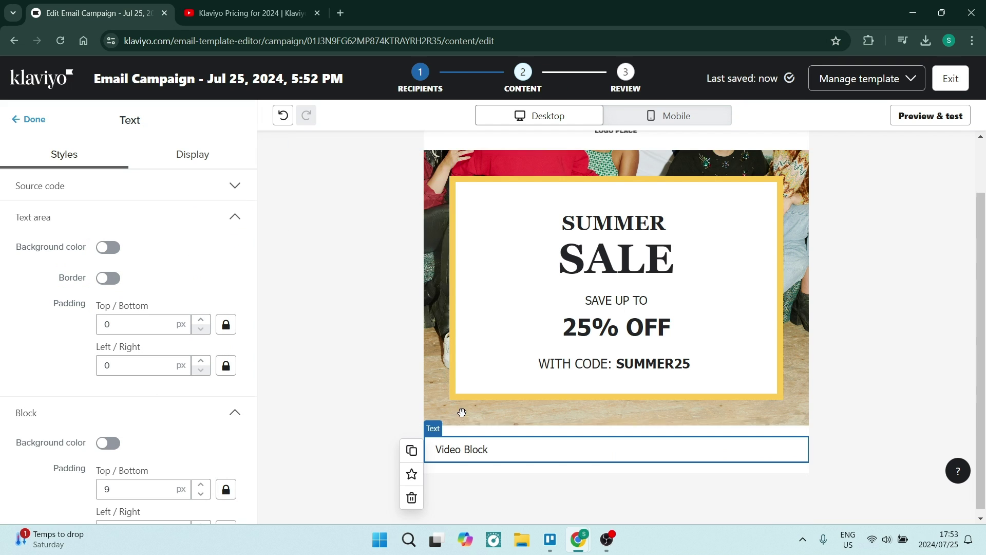
Step: Open Preview & test to see the embedded Klaviyo Pricing video in the Video Block
left_click(931, 116)
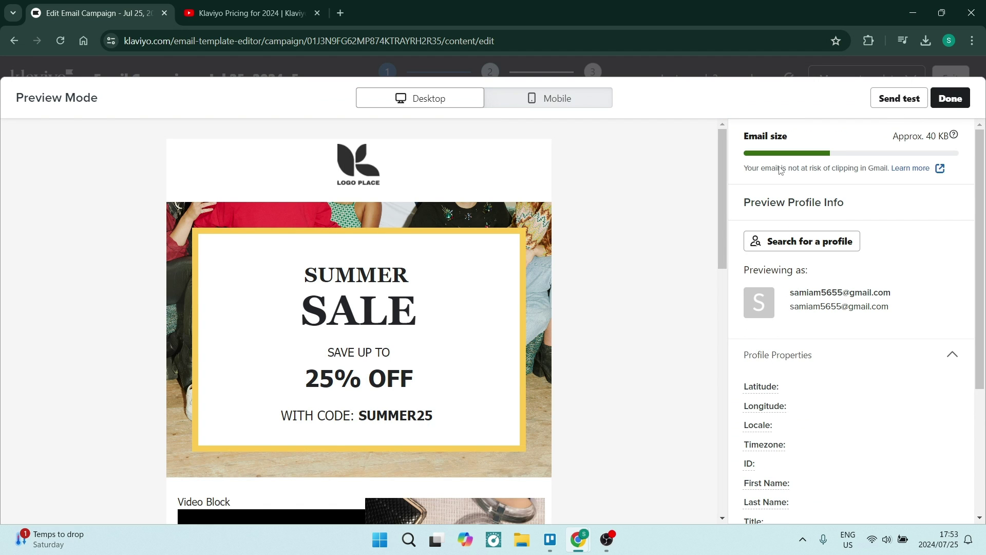
scroll(336, 328, "down", 4)
scroll(335, 328, "down", 1)
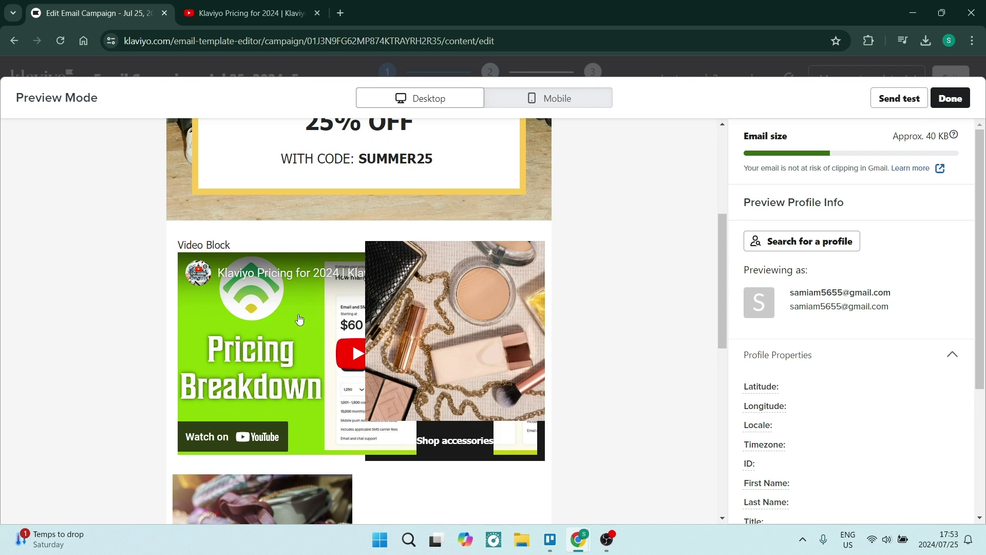